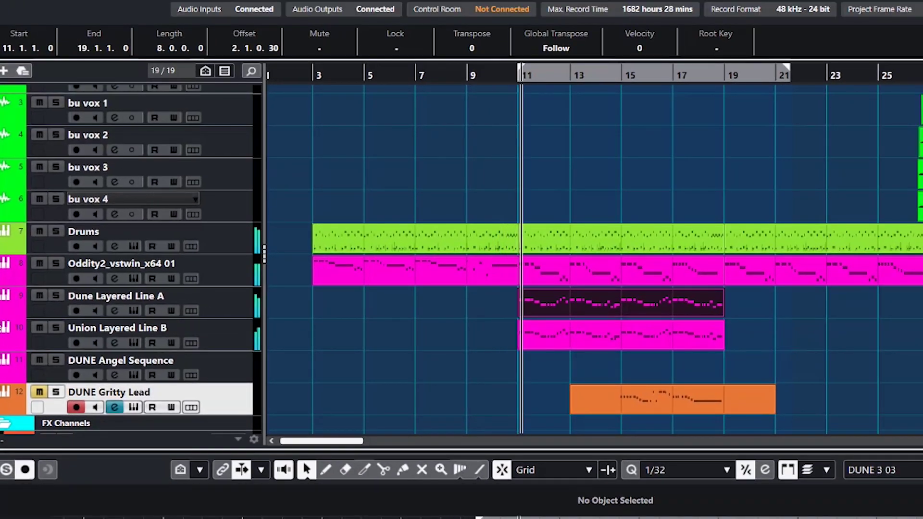
Solo Dune Layered Line A and Union Layered Line B together and replay from just before bar 11.
click(55, 296)
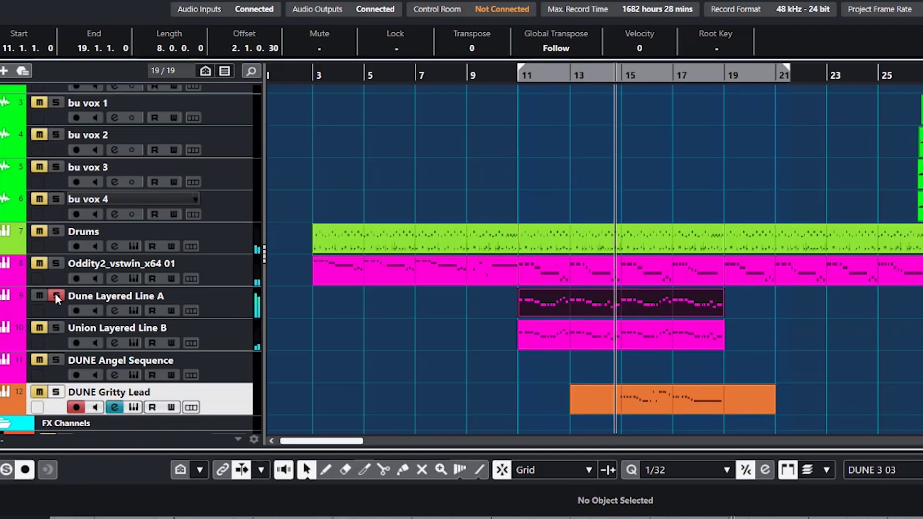
click(56, 329)
click(56, 296)
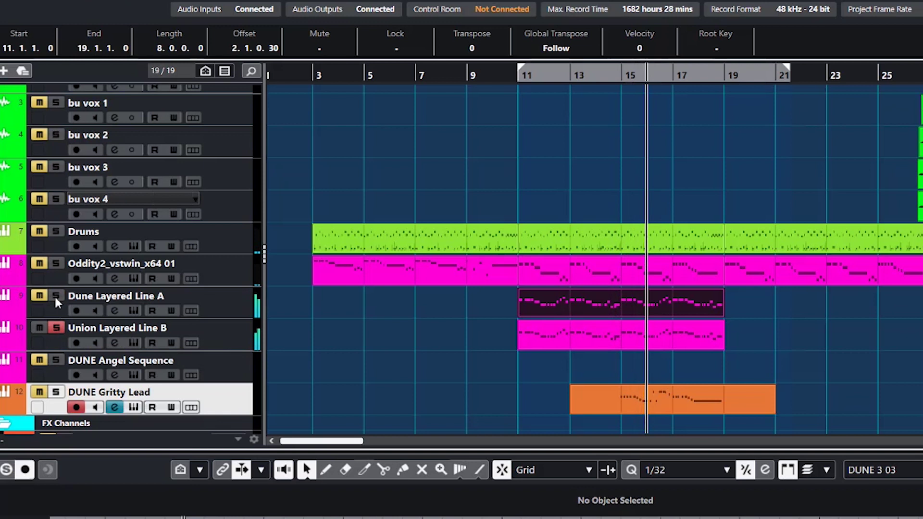
click(55, 296)
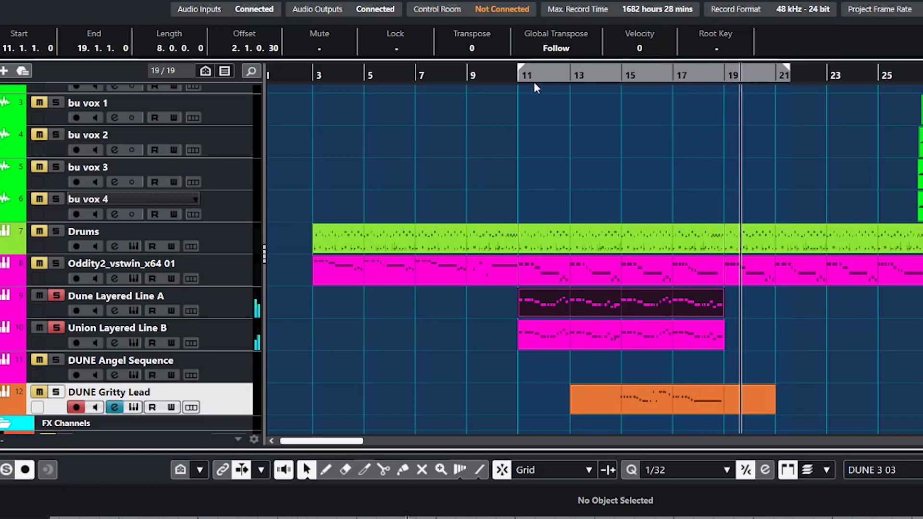
click(507, 77)
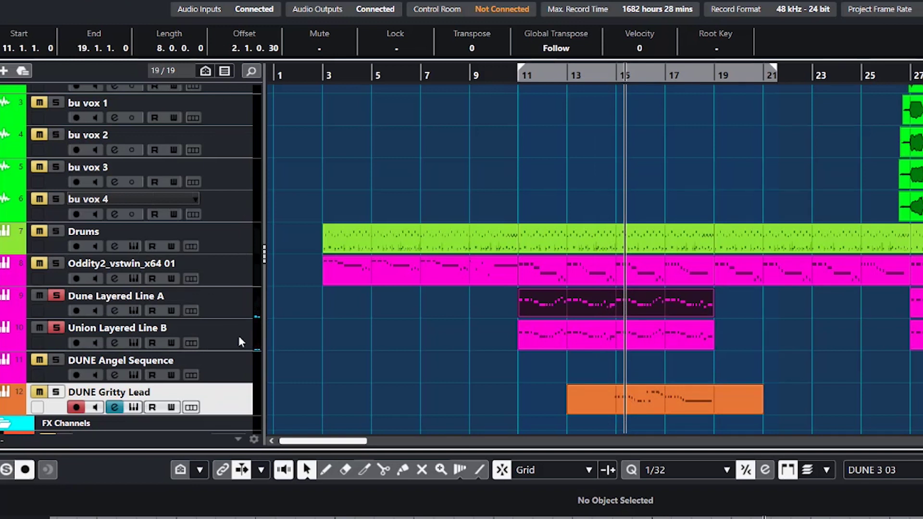
Add a MIDI track named 'Layered Synths' directly below Union Layered Line B.
click(219, 331)
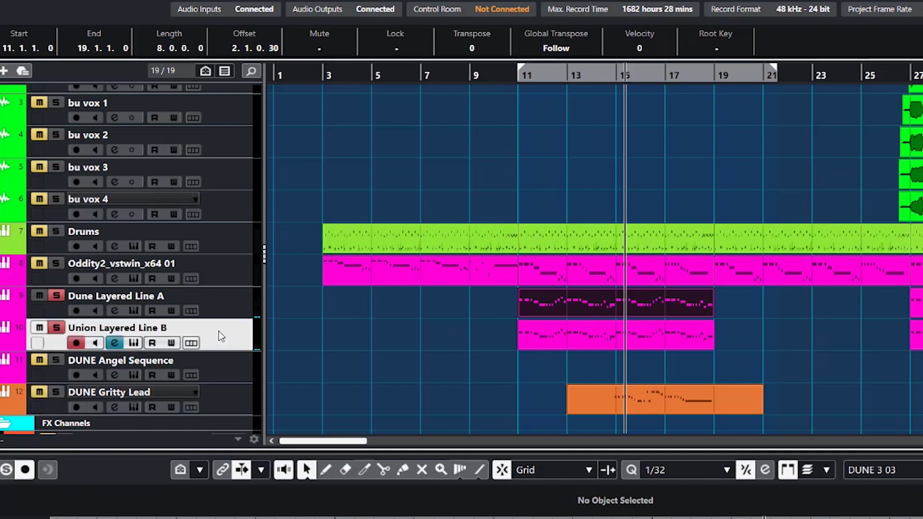
right_click(219, 332)
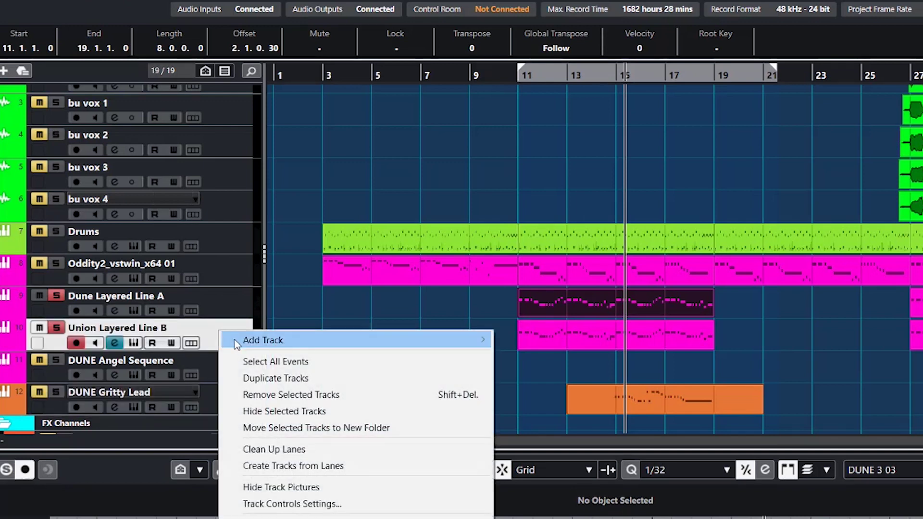
mouse_move(395, 340)
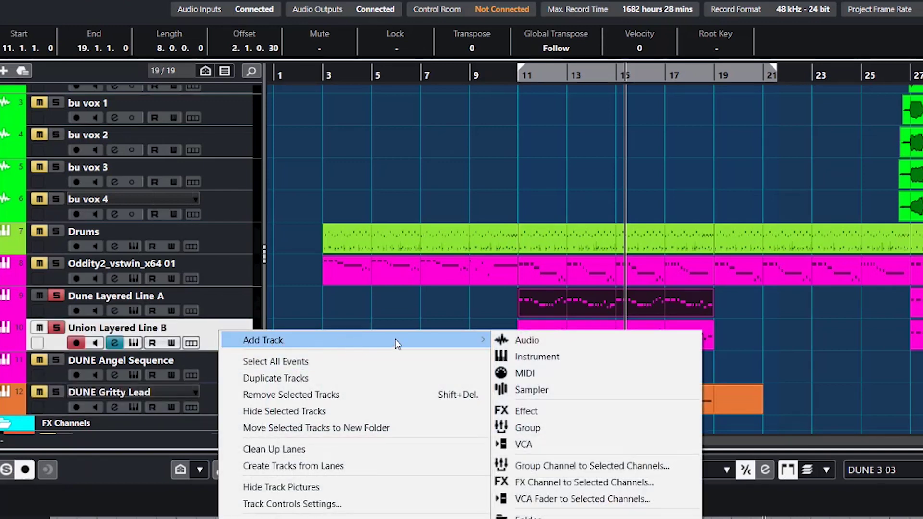
click(524, 374)
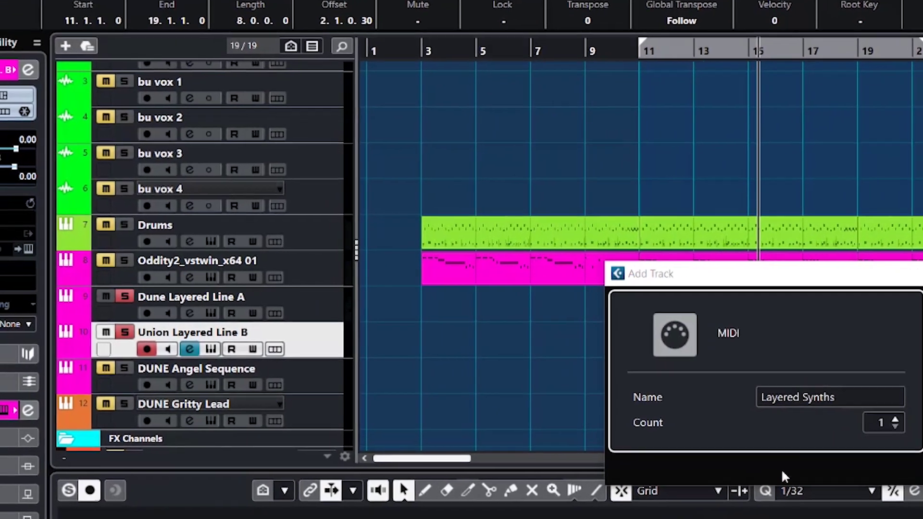
click(671, 452)
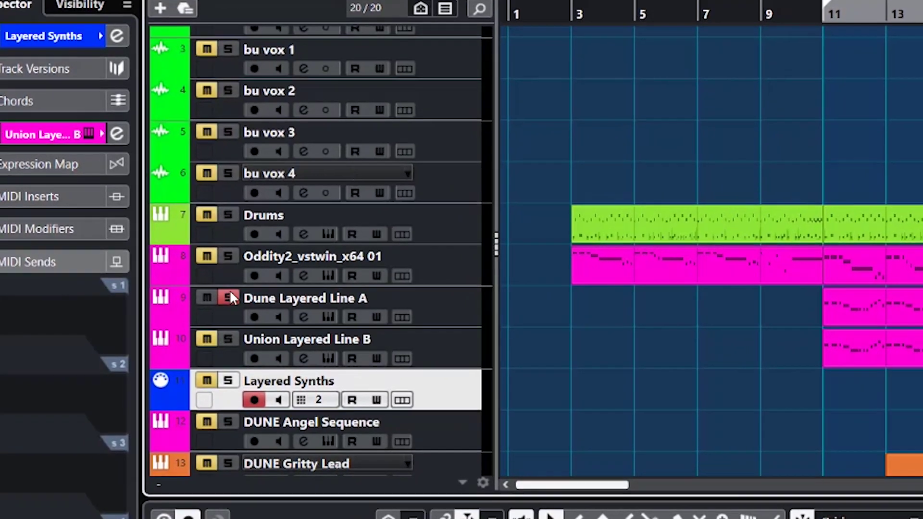
Clear the solos and switch on MIDI sends 1 and 2 of Layered Synths.
key(alt+s)
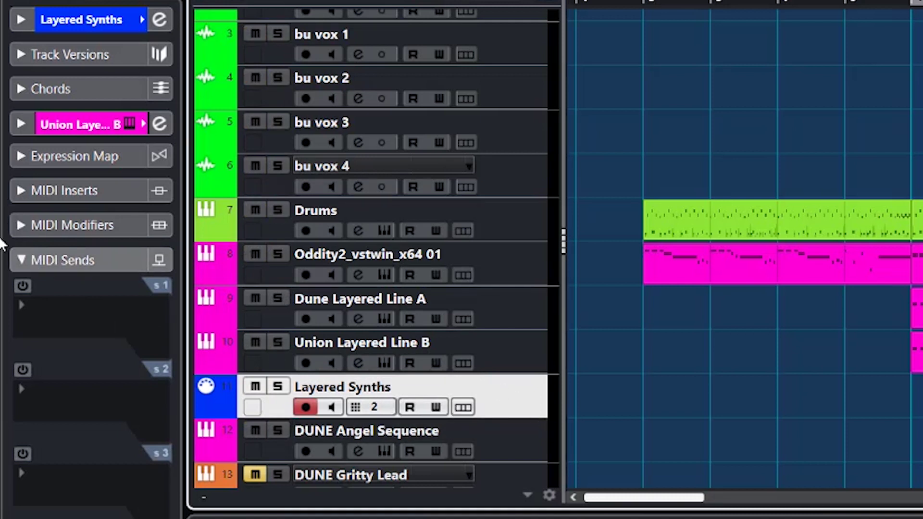
click(27, 261)
click(27, 260)
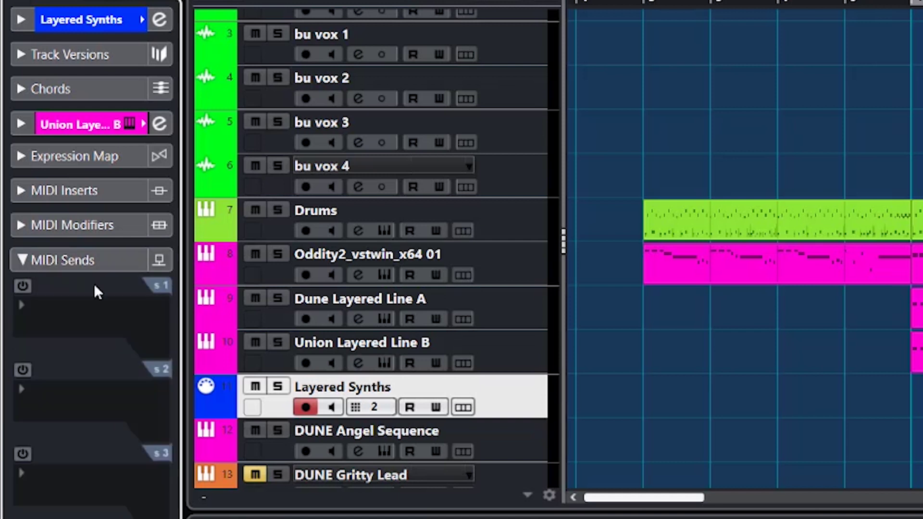
click(24, 259)
click(23, 259)
click(23, 286)
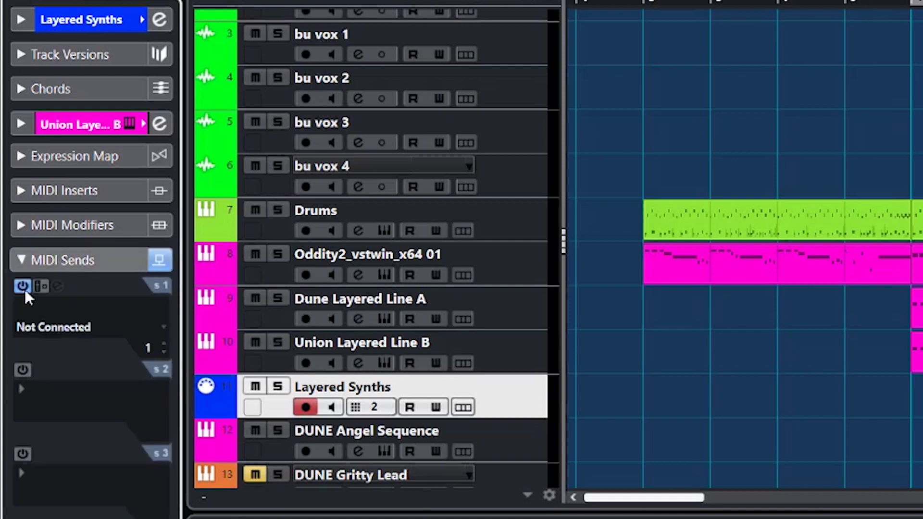
click(22, 369)
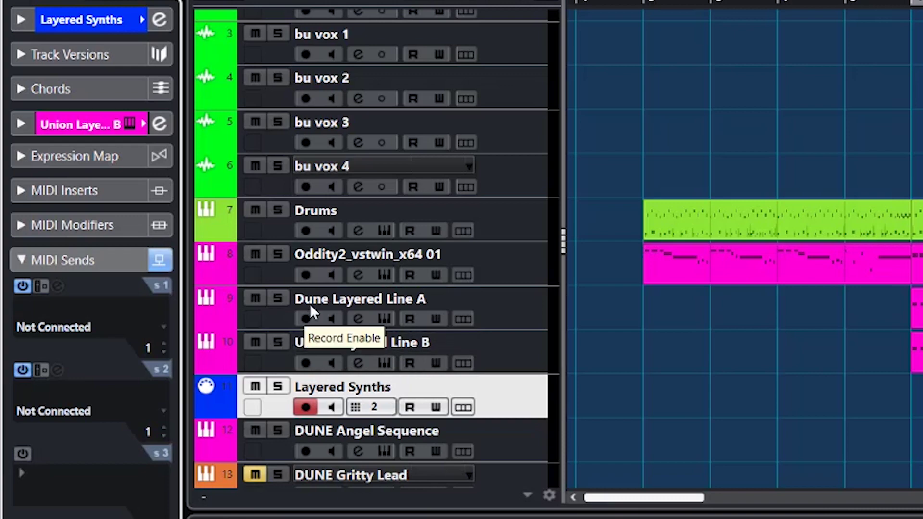
Route send 1 to Dune Layered Line A and send 2 to Union Layered Line B MIDI In.
click(105, 319)
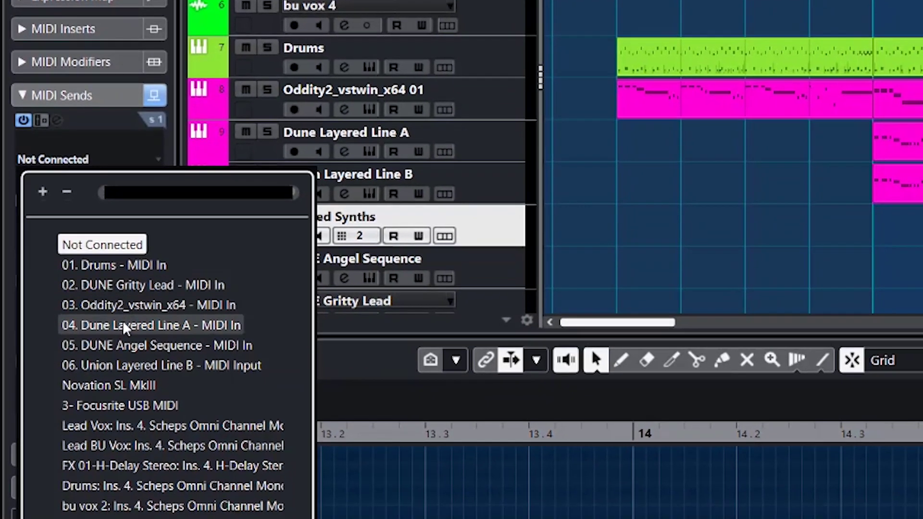
click(124, 390)
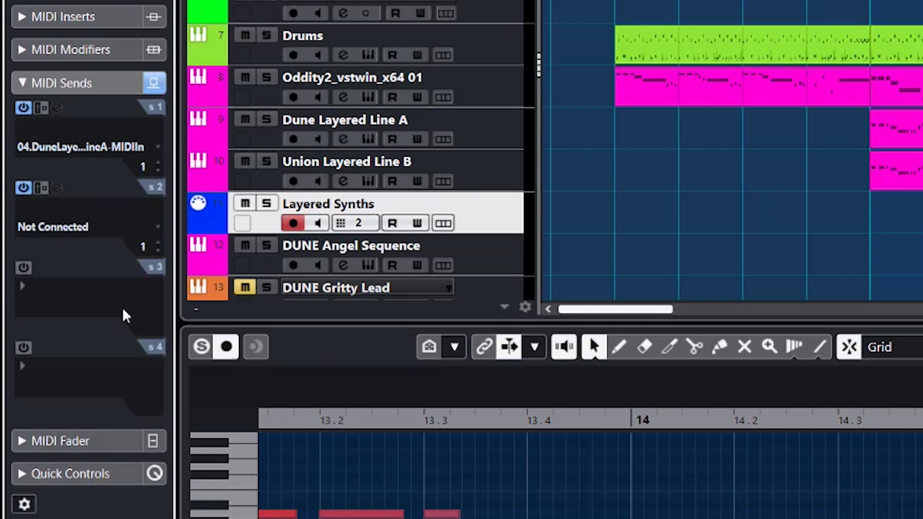
click(67, 235)
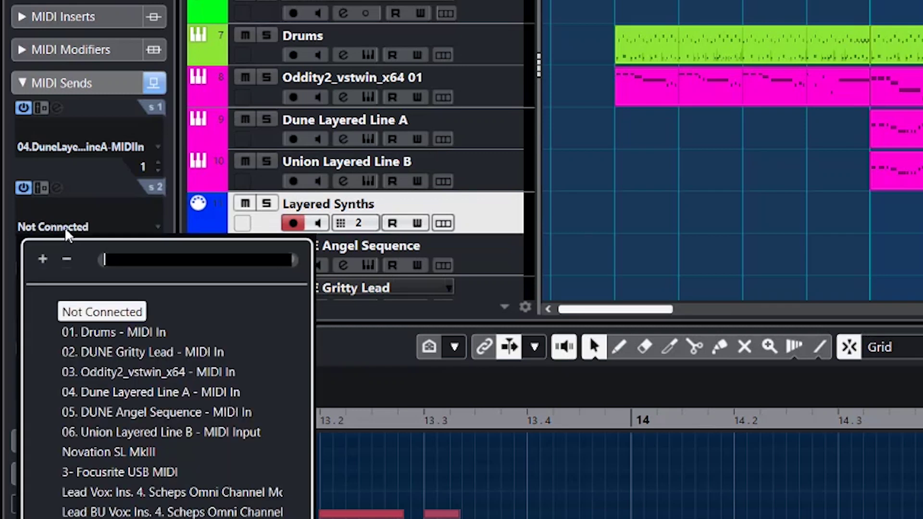
click(179, 433)
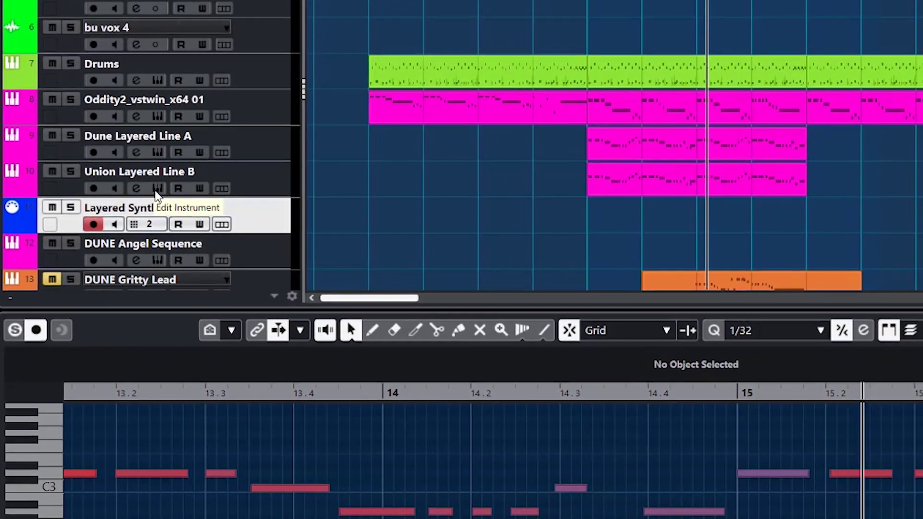
Open the Union instrument panel, showing its Bite U preset, from Union Layered Line B's header.
click(71, 193)
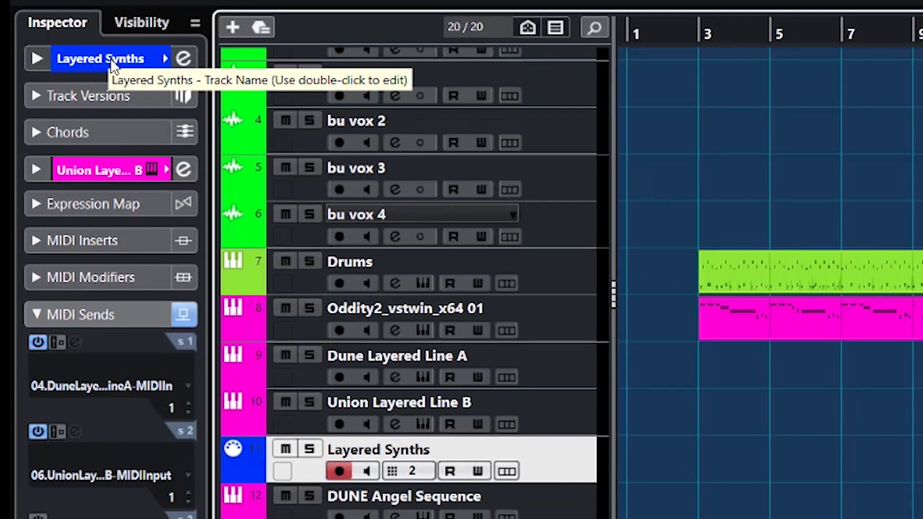
Set the Layered Synths track's output routing to Not Connected in the Inspector.
click(110, 59)
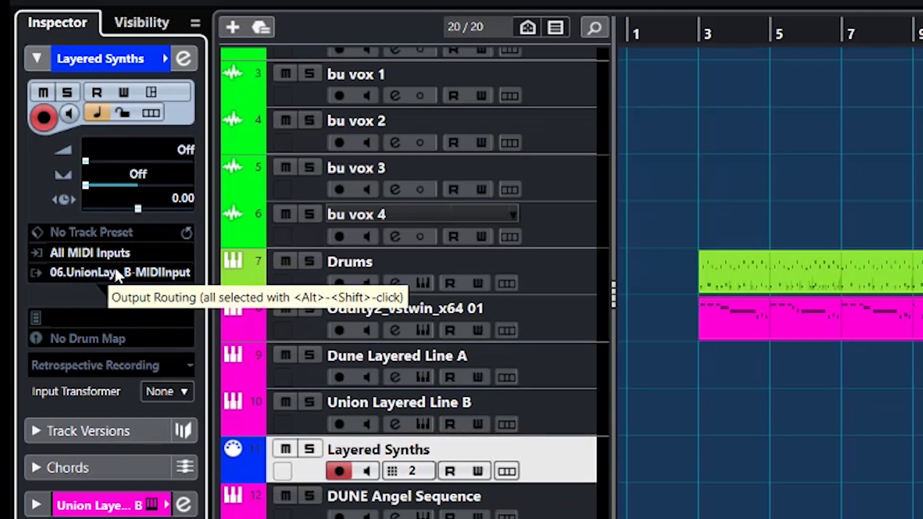
click(100, 273)
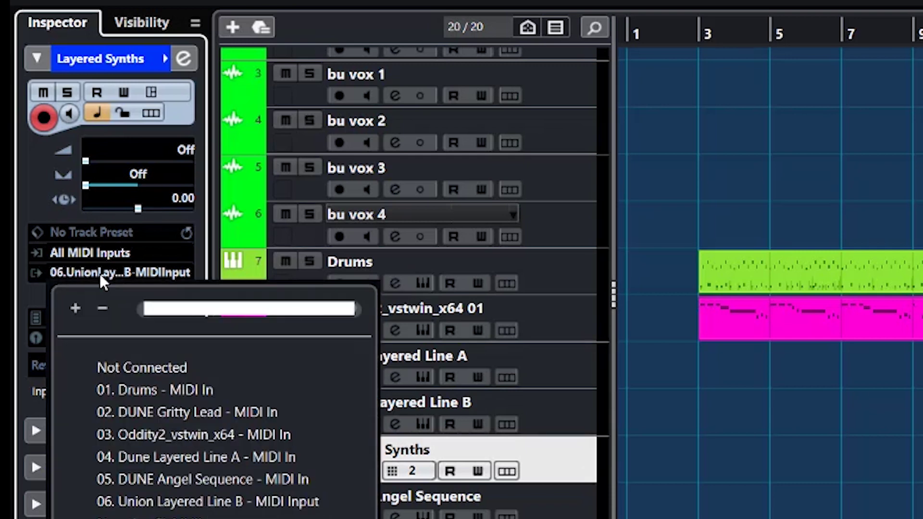
click(130, 369)
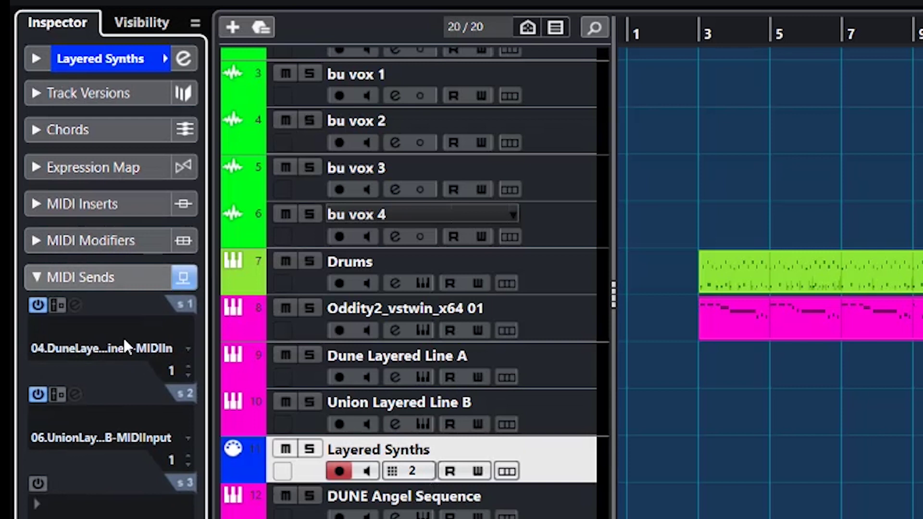
click(55, 60)
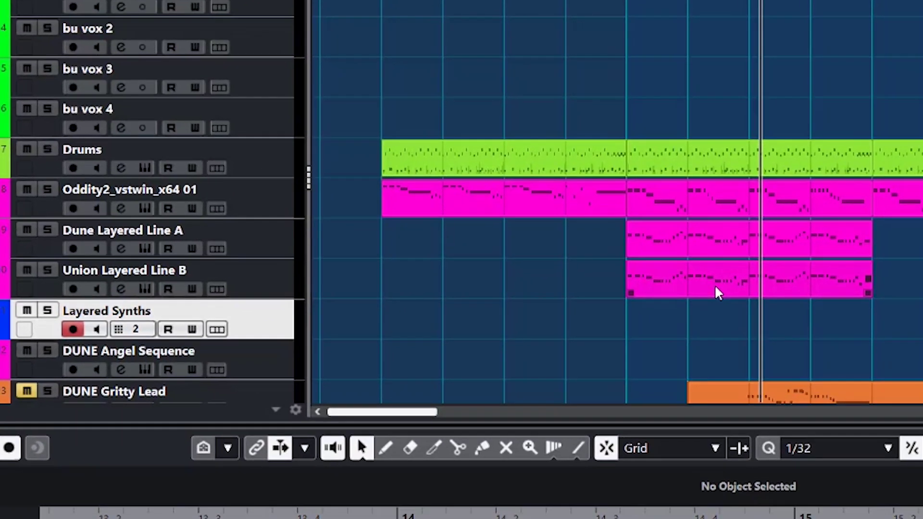
Drag the Union Layered Line B clip onto Layered Synths and delete the Dune Layered Line A clip.
click(715, 288)
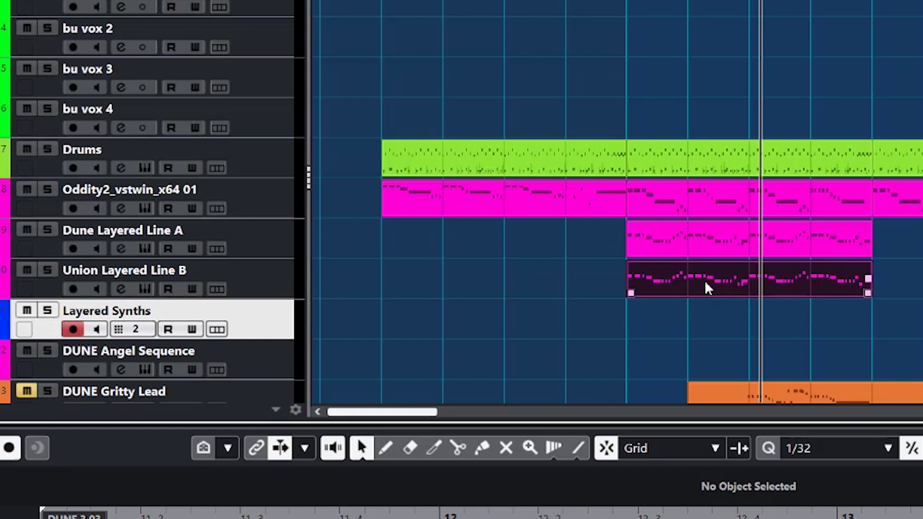
drag(704, 282, 709, 310)
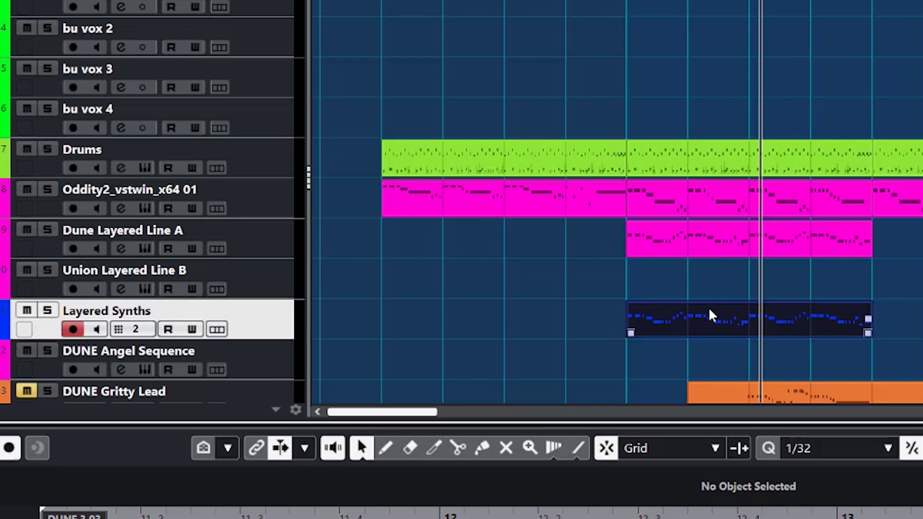
click(670, 145)
click(723, 247)
click(718, 251)
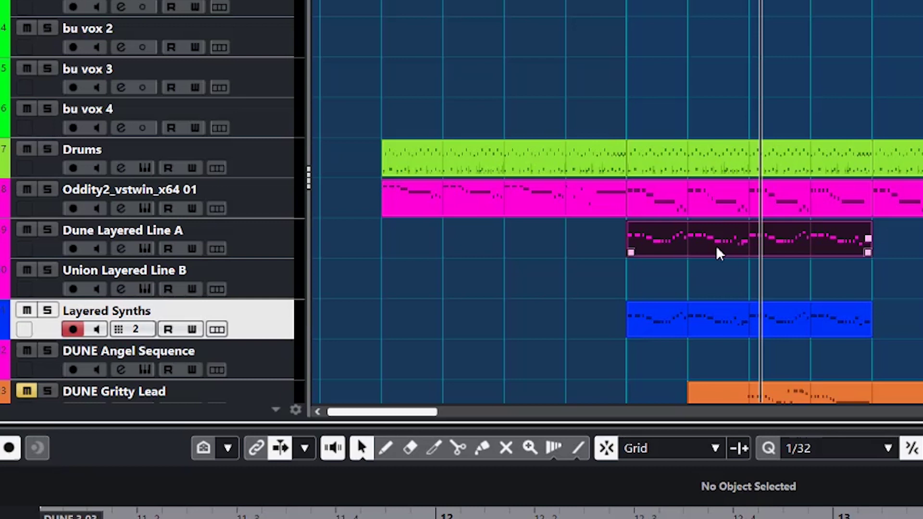
key(Delete)
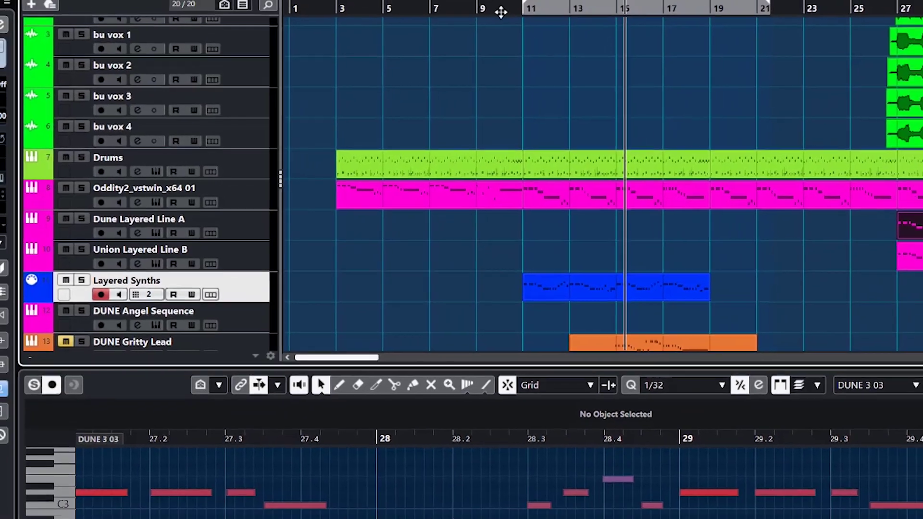
Solo Layered Synths and Dune Layered Line A, with Layered Synths MIDI sends 1 and 2 both on.
click(460, 35)
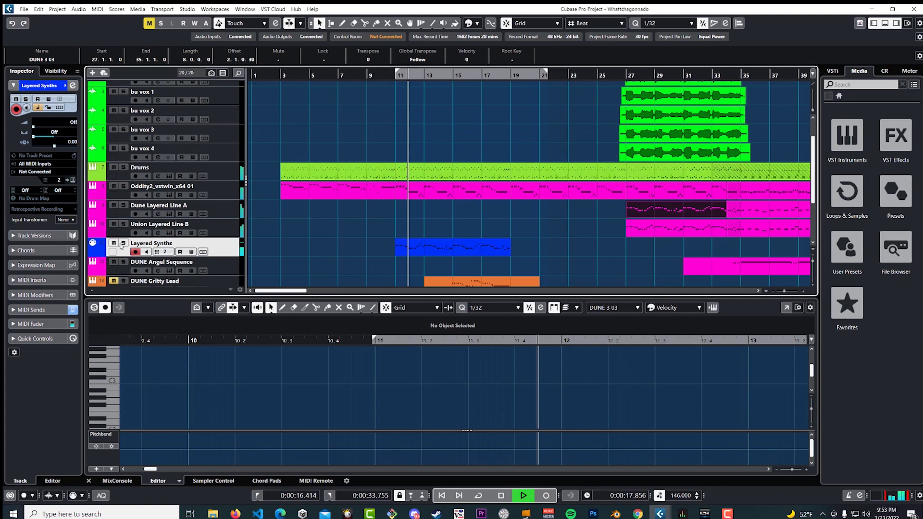
click(123, 243)
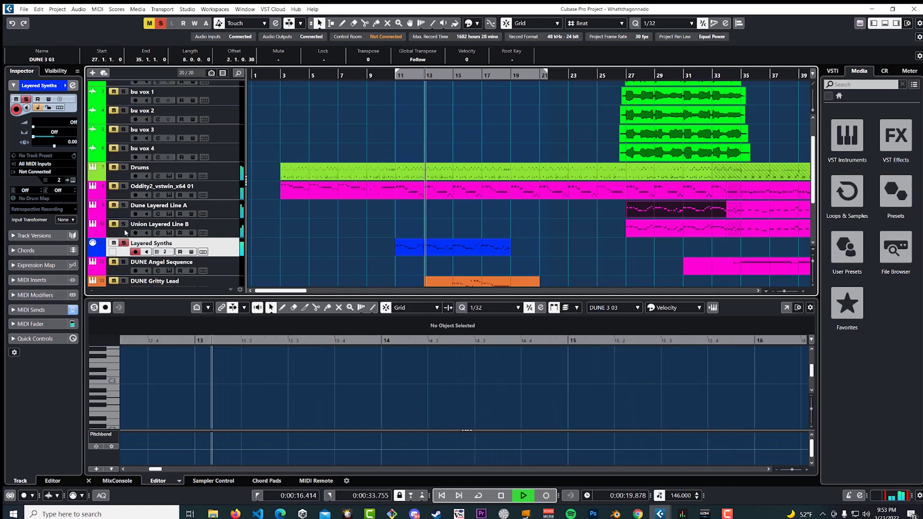
click(124, 205)
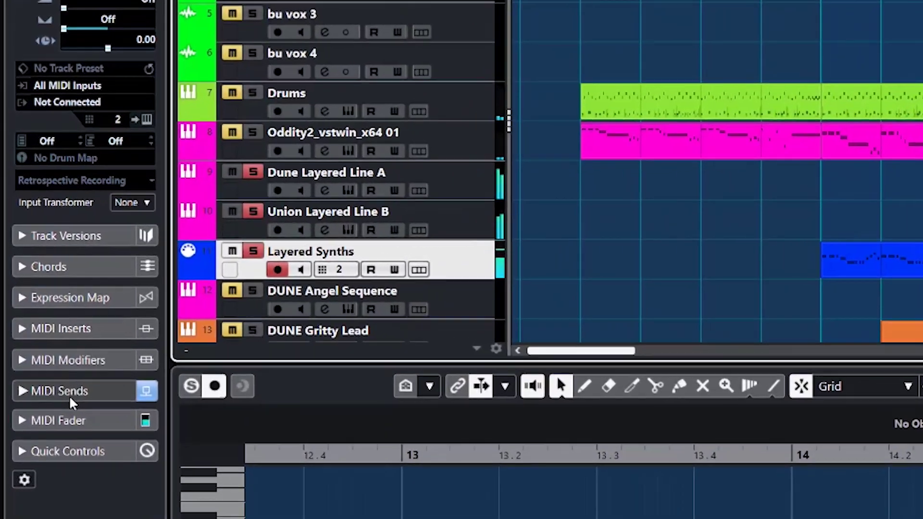
click(69, 393)
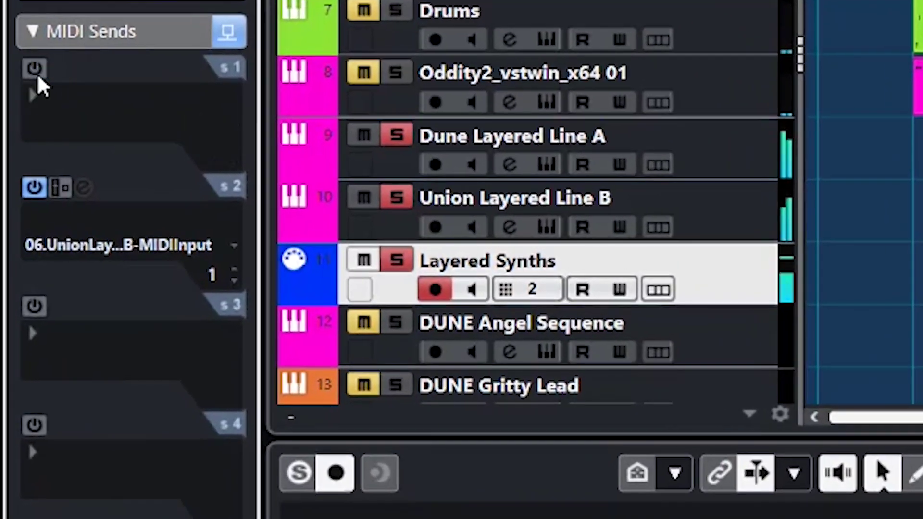
click(37, 75)
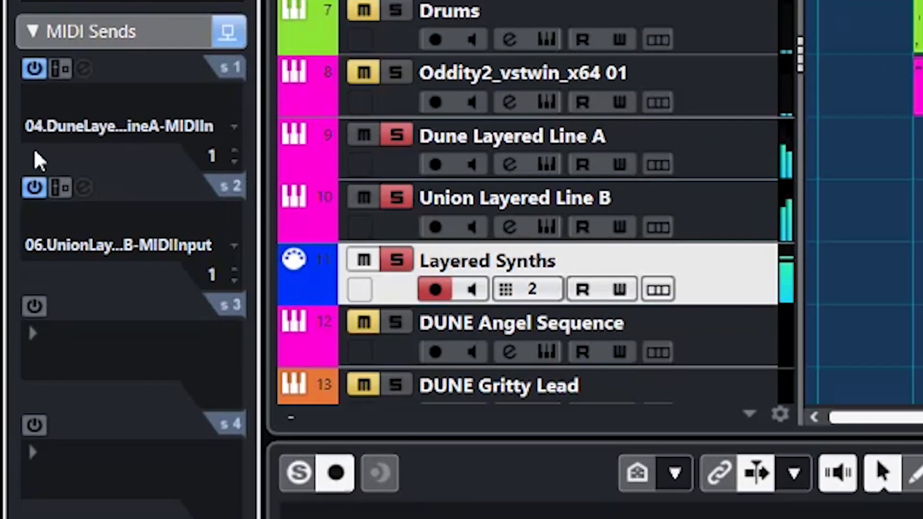
click(30, 188)
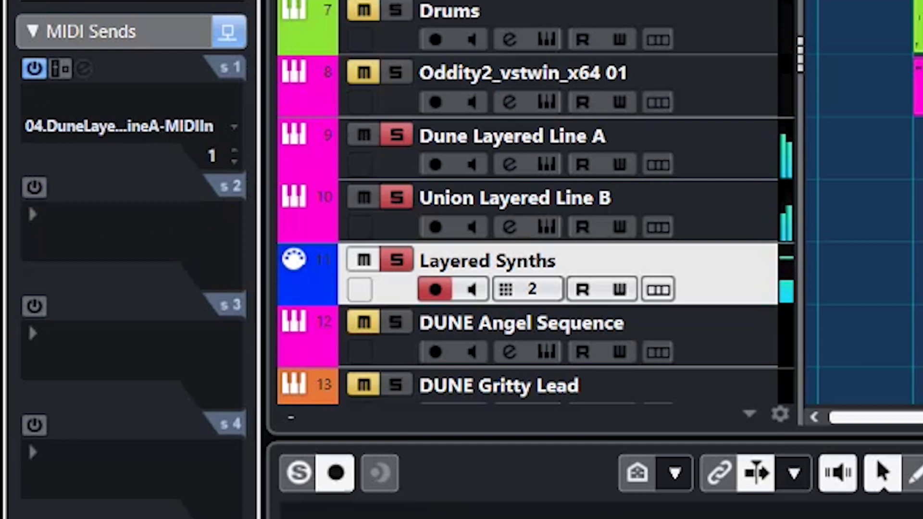
click(34, 190)
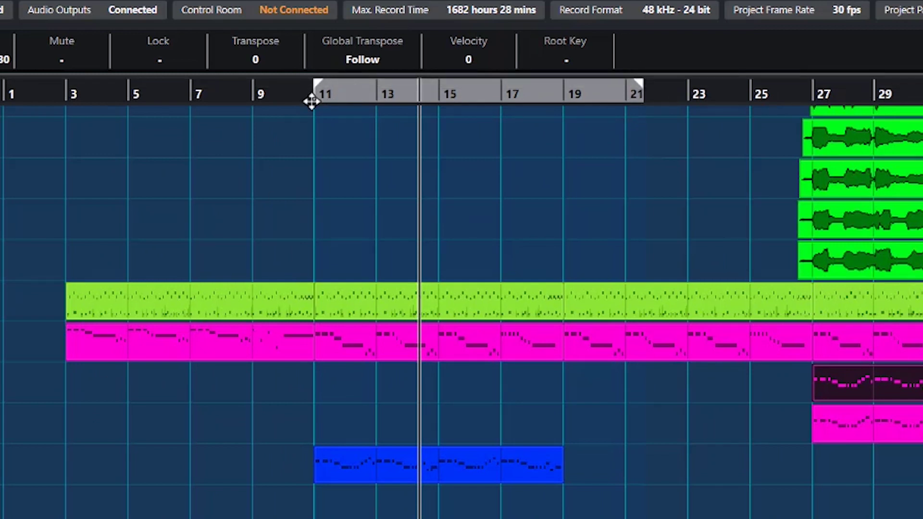
Return the project cursor to bar 11 and start playback.
click(324, 301)
click(307, 146)
click(301, 94)
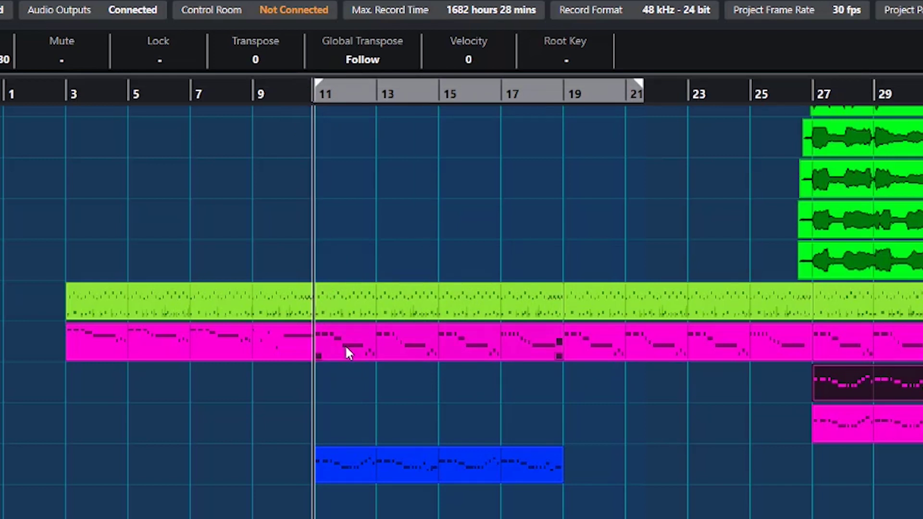
key(space)
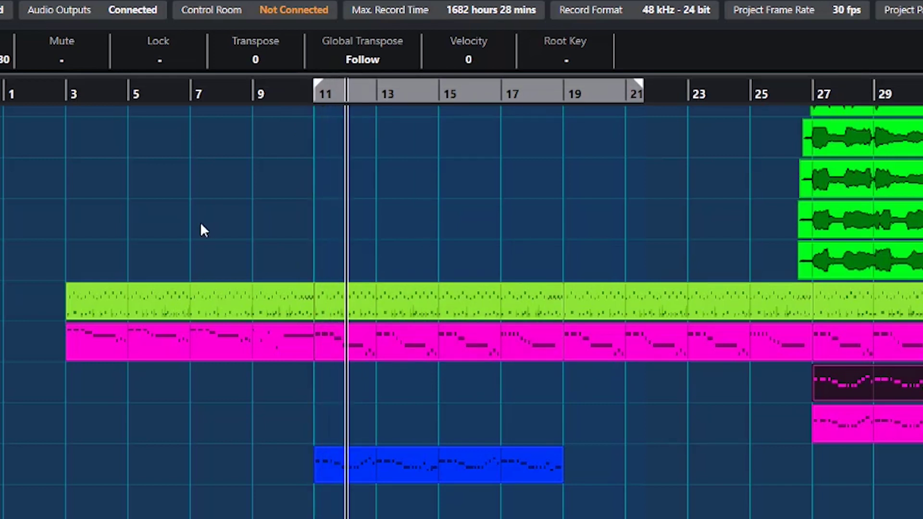